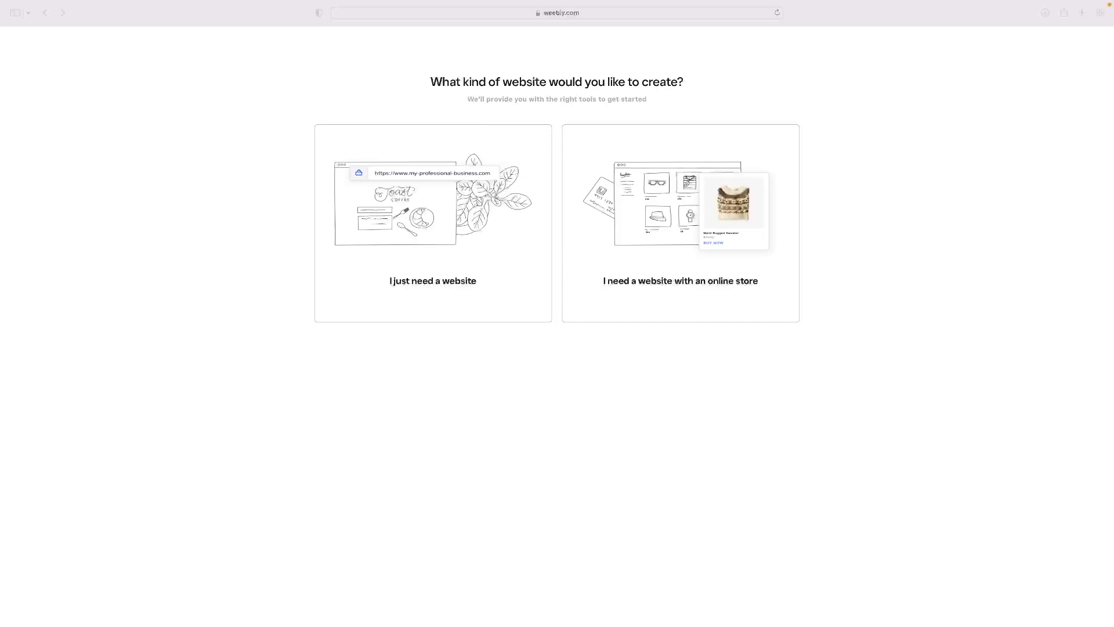
- Choose a website without an online store and open a preview of the Wildlife Conservation Services business theme
click(453, 206)
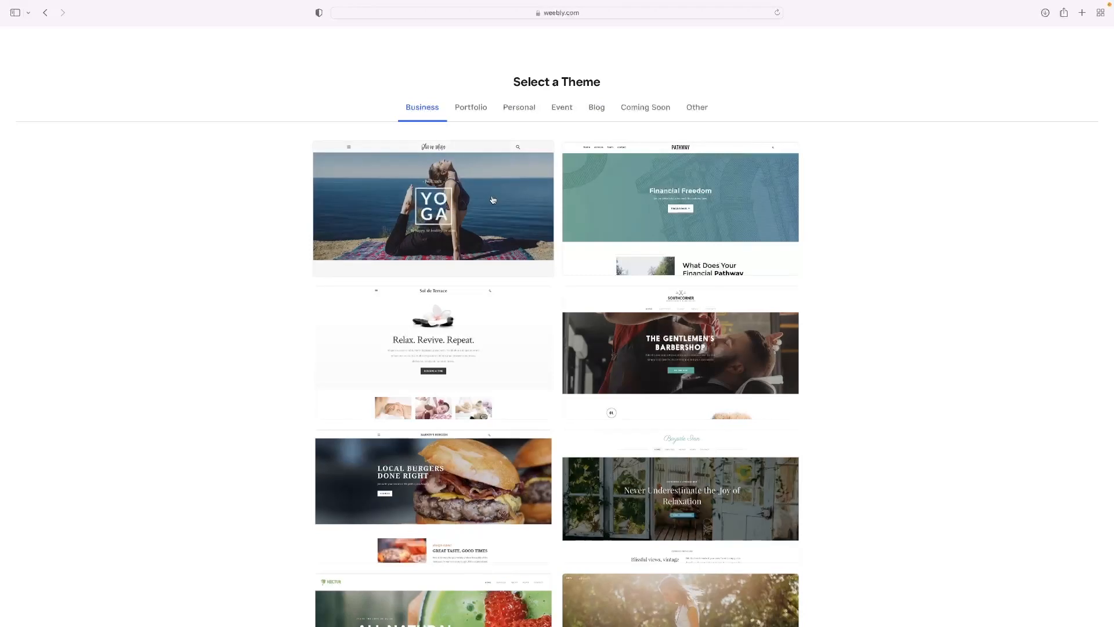
scroll(566, 204, down, 3)
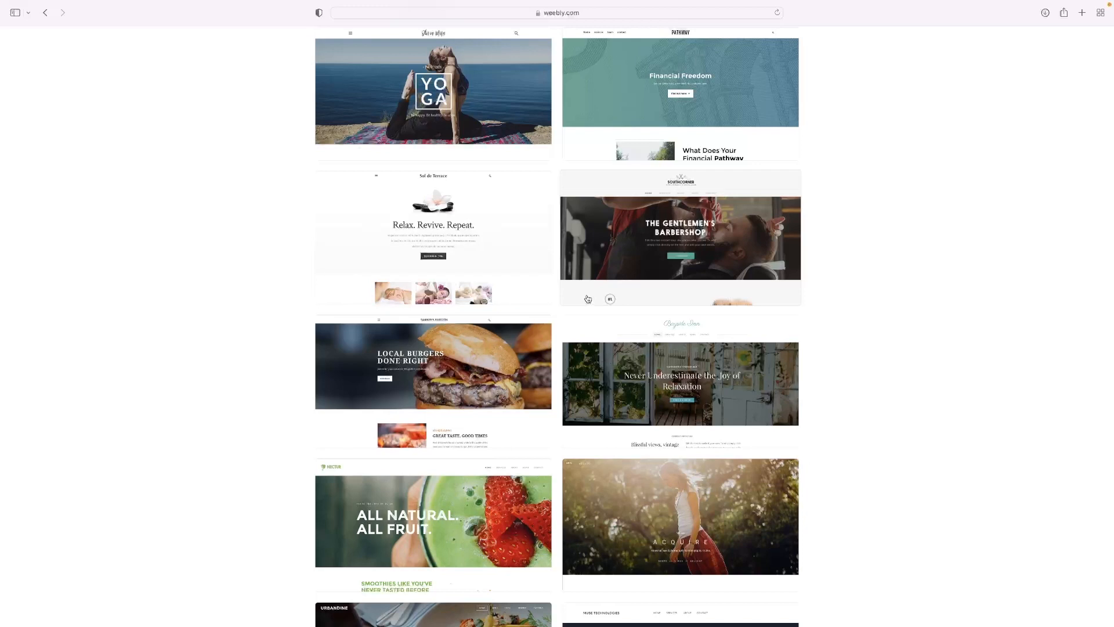
scroll(587, 299, up, 3)
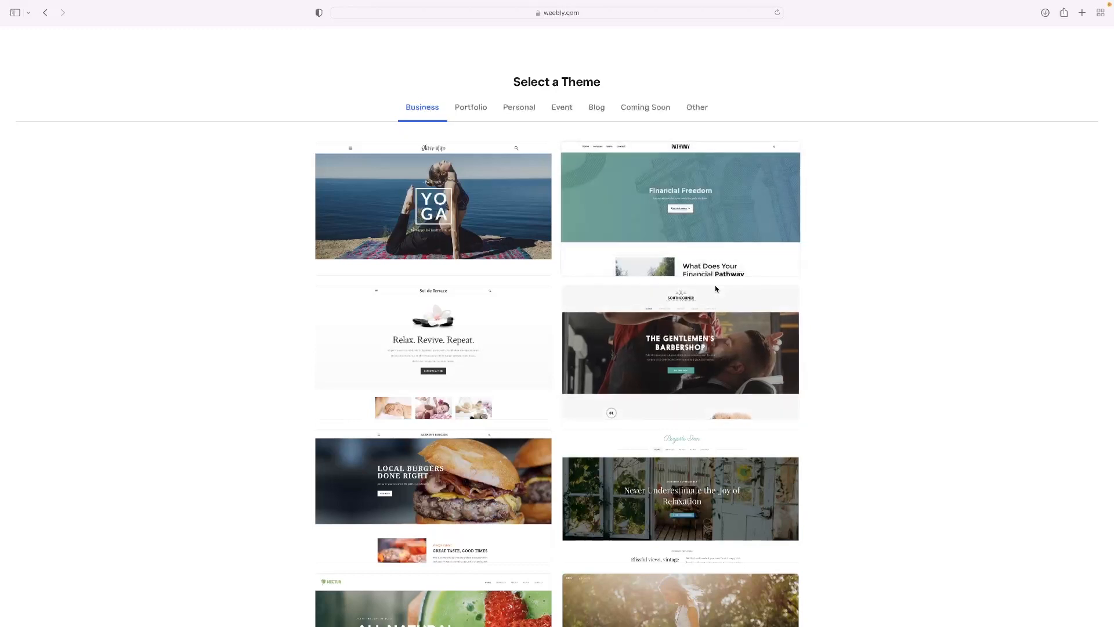
scroll(714, 285, down, 10)
scroll(713, 284, down, 2)
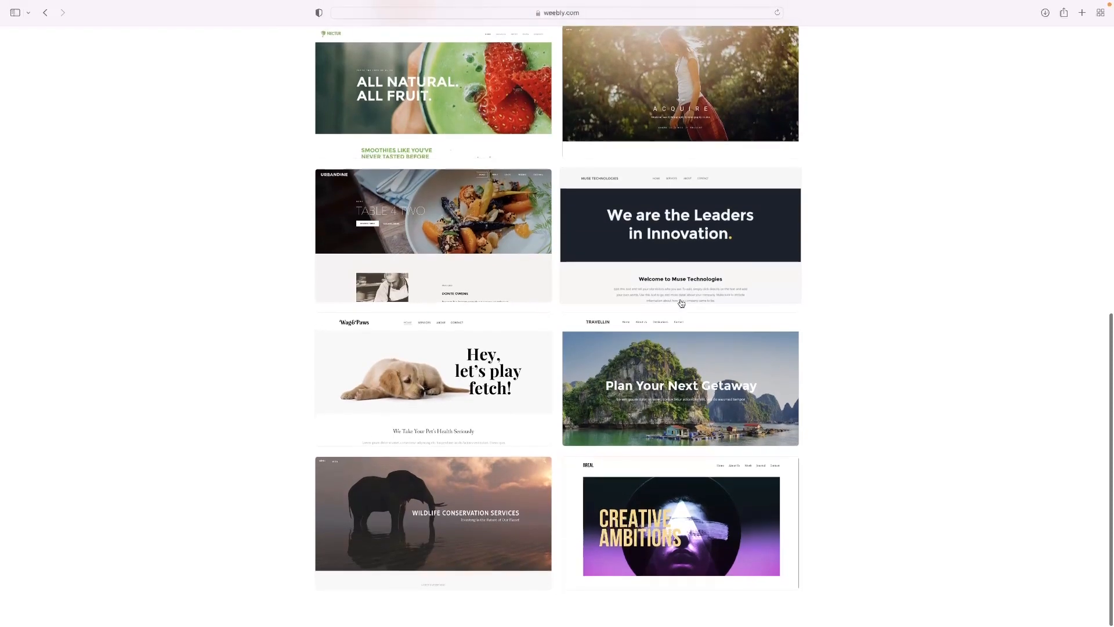
click(478, 500)
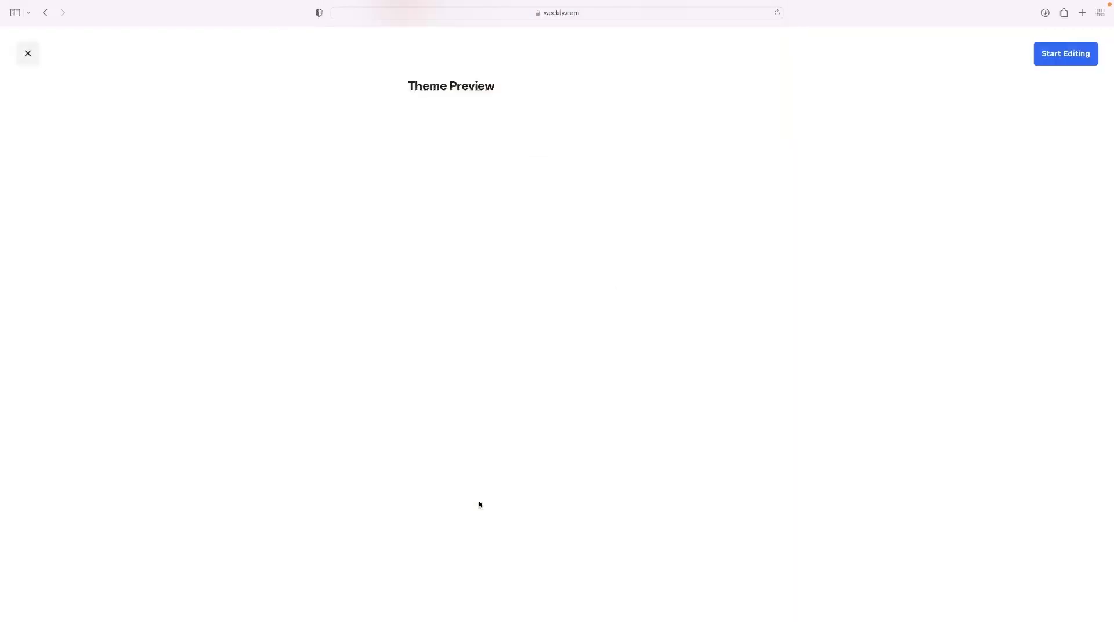
- Look through the theme preview, start editing with this theme and dismiss the domain name selection
scroll(493, 463, down, 10)
scroll(495, 464, down, 5)
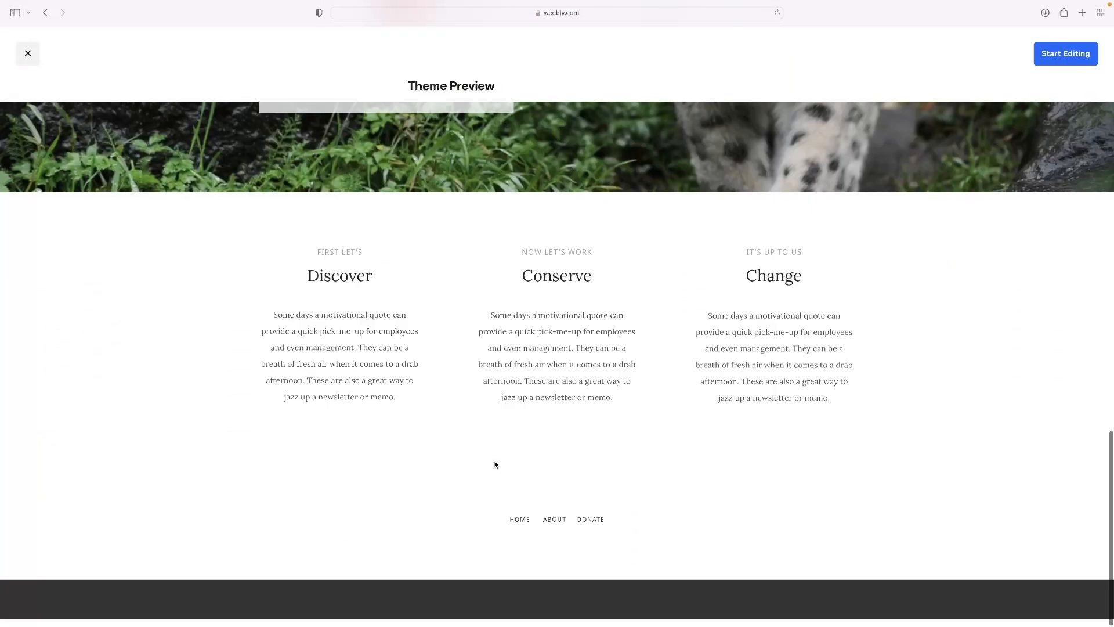
scroll(495, 465, up, 15)
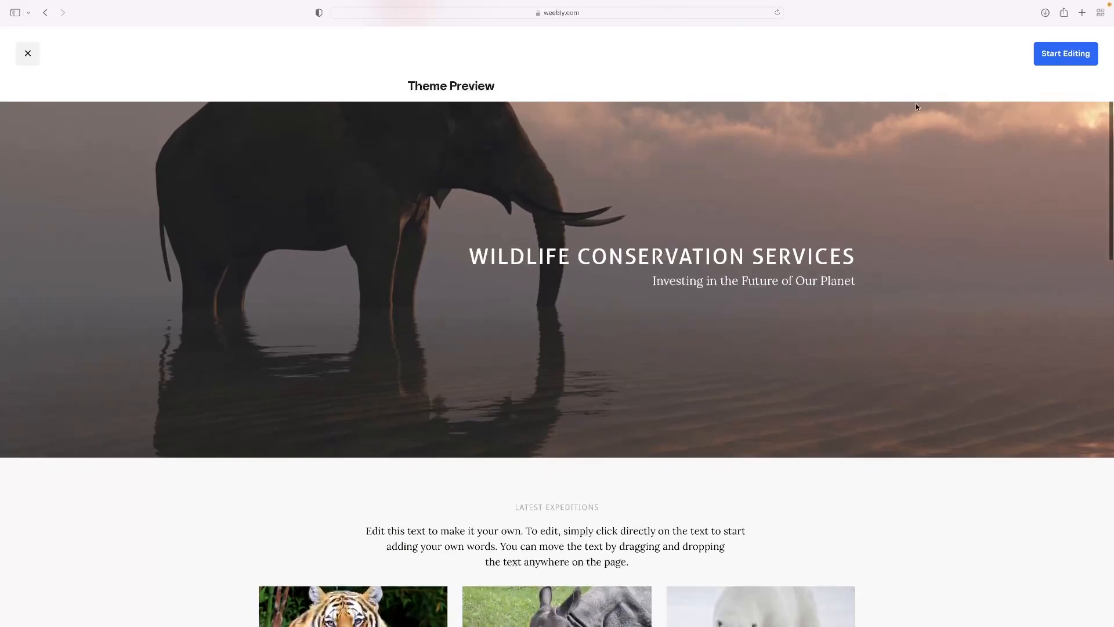
click(1069, 64)
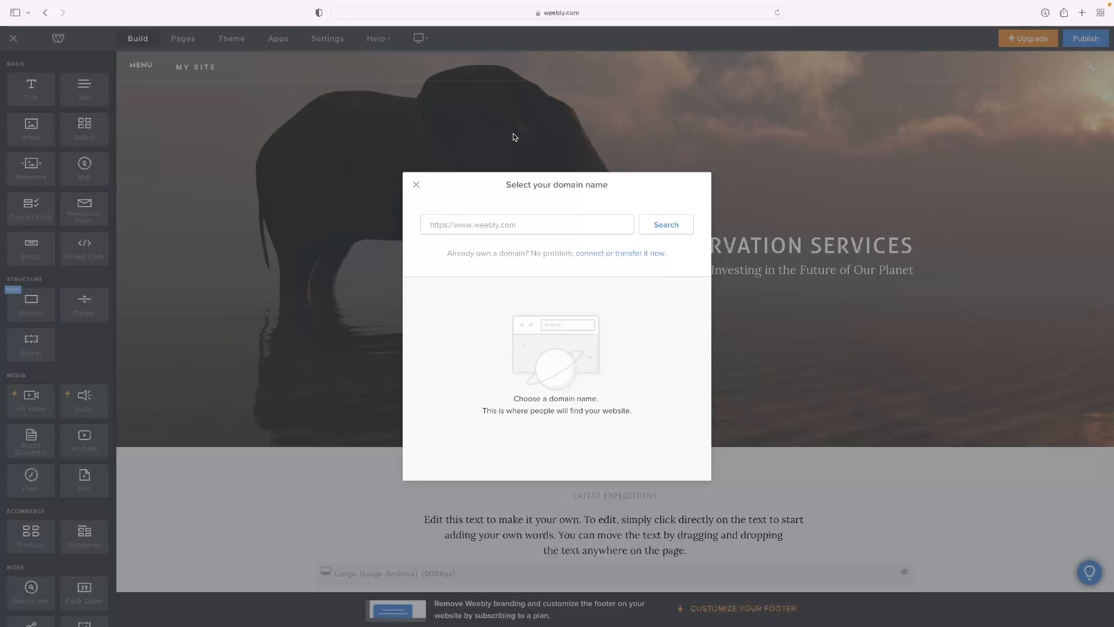
click(416, 185)
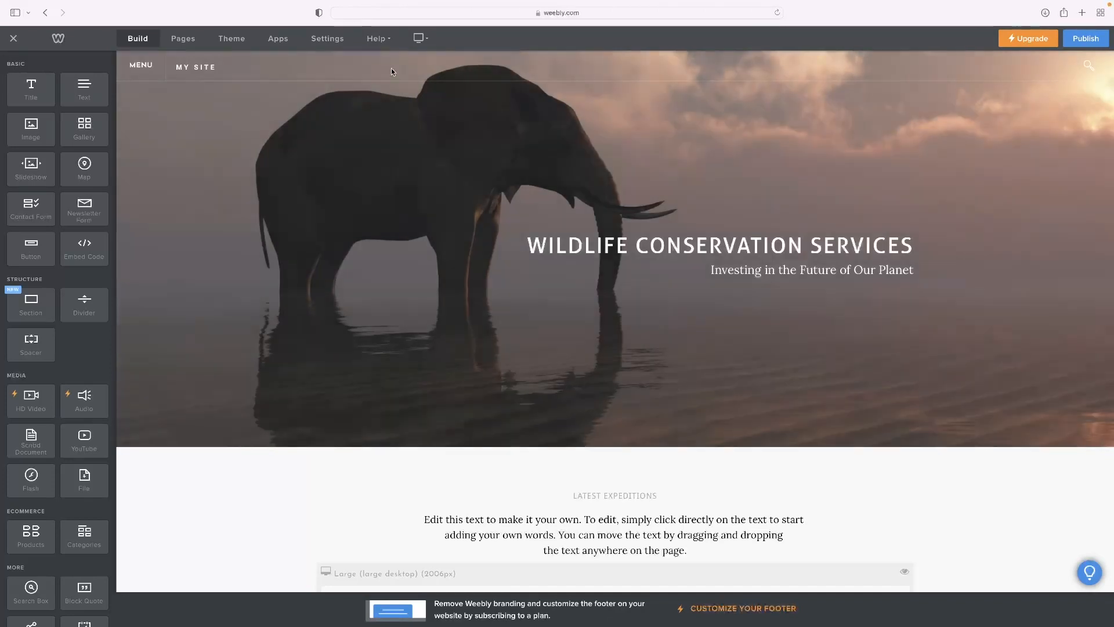
- Check the site address option in the general site settings and return to the page builder without choosing a domain
click(328, 39)
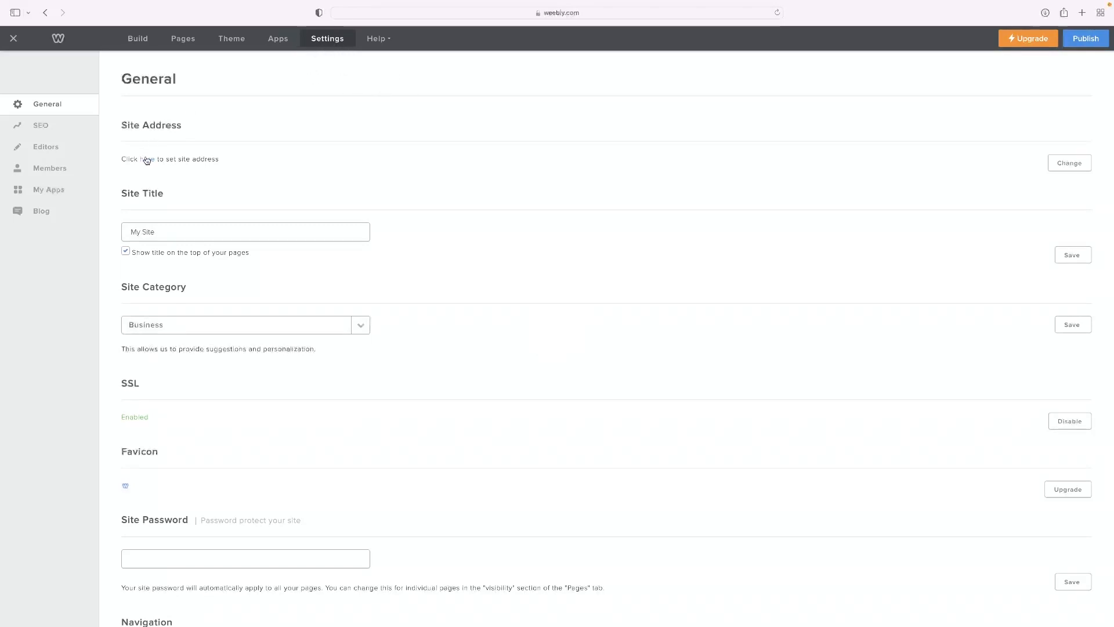
click(1071, 167)
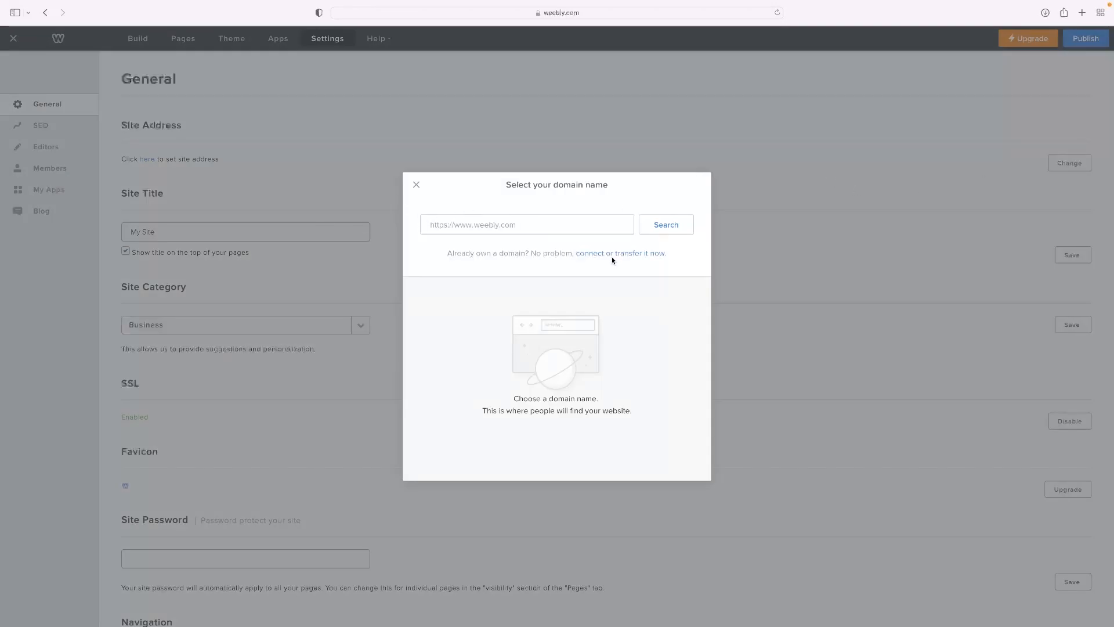
click(415, 186)
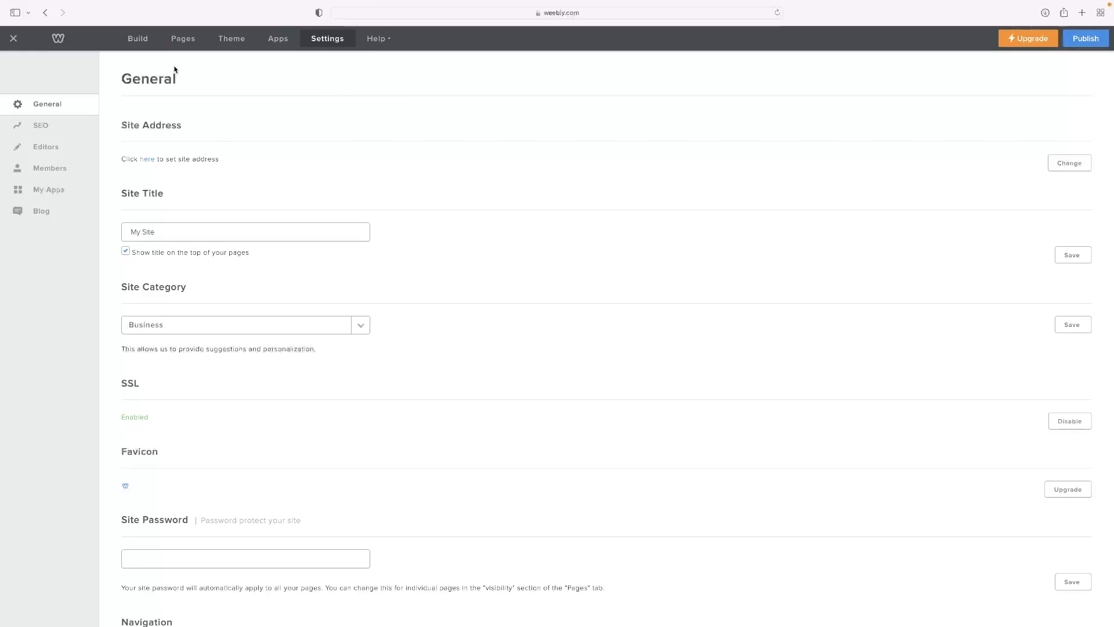
click(140, 41)
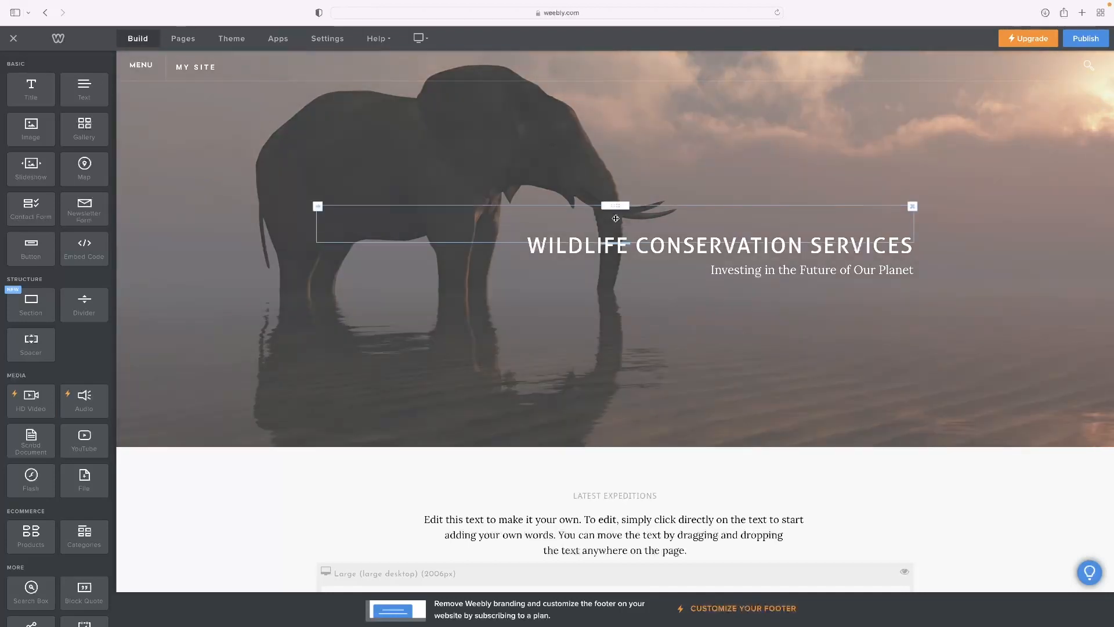
- Examine the editing options for the header texts, the rhino and tiger images and the polar bear description
drag(769, 269, 710, 269)
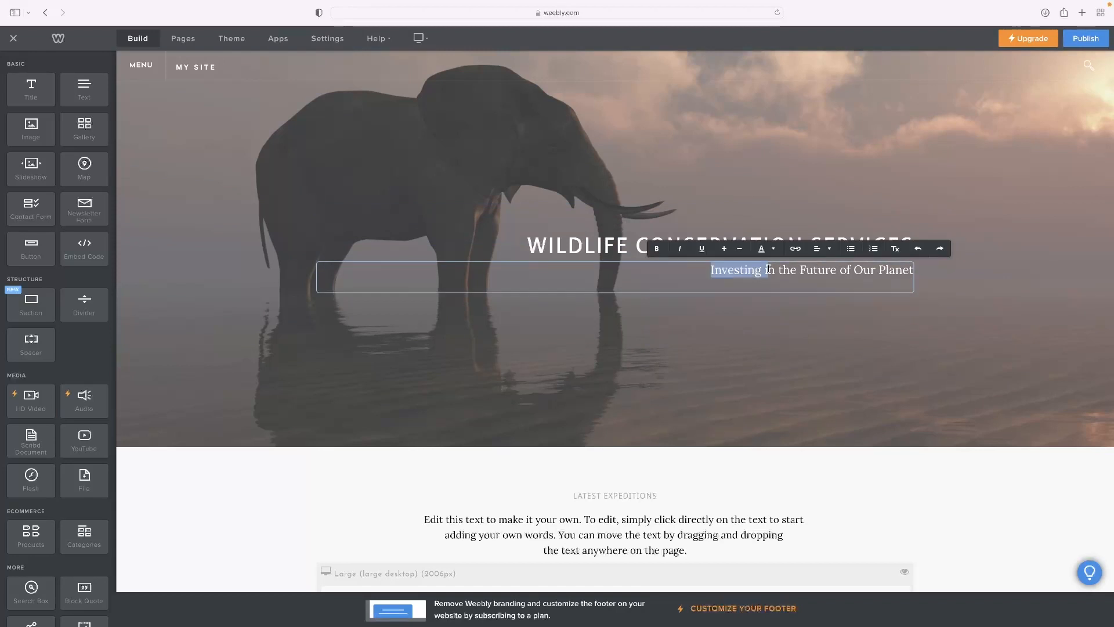
click(617, 247)
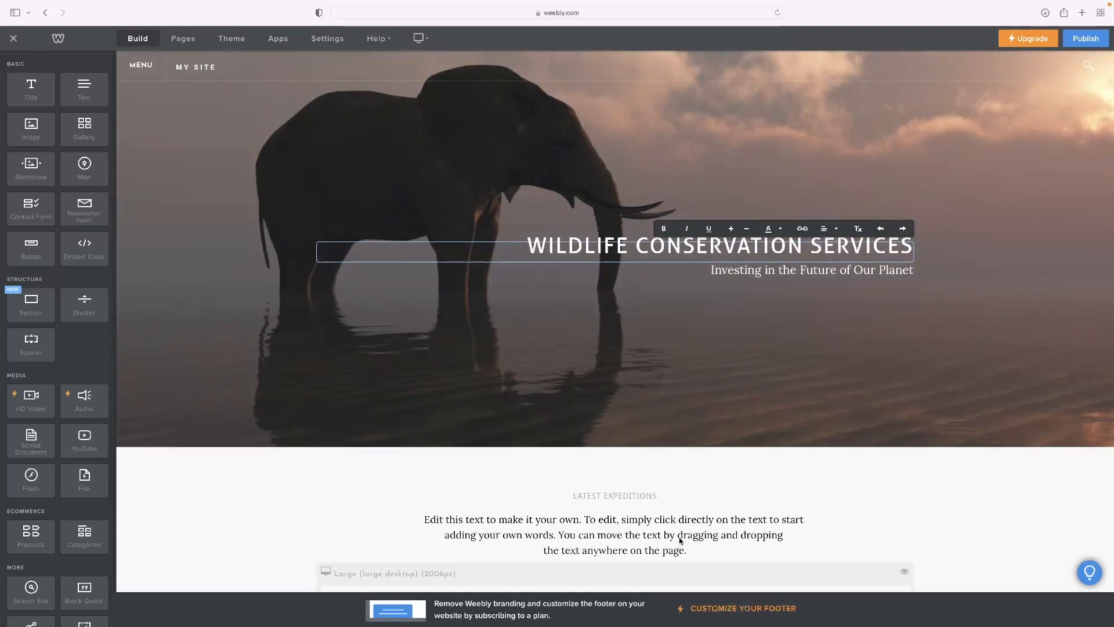
scroll(673, 528, down, 3)
scroll(672, 520, down, 3)
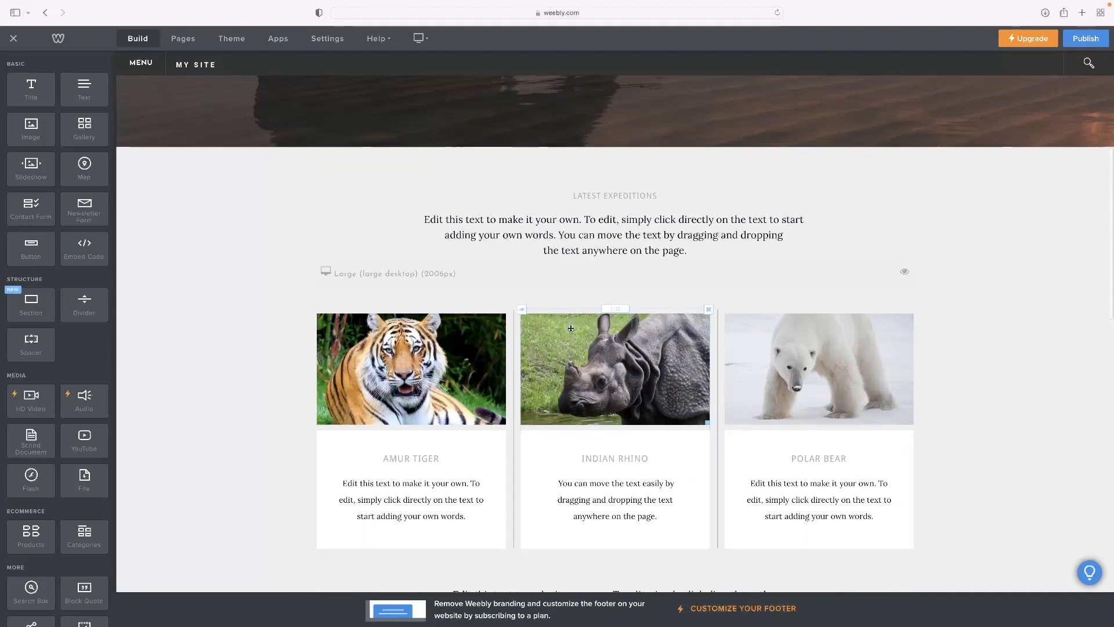
click(558, 413)
click(773, 261)
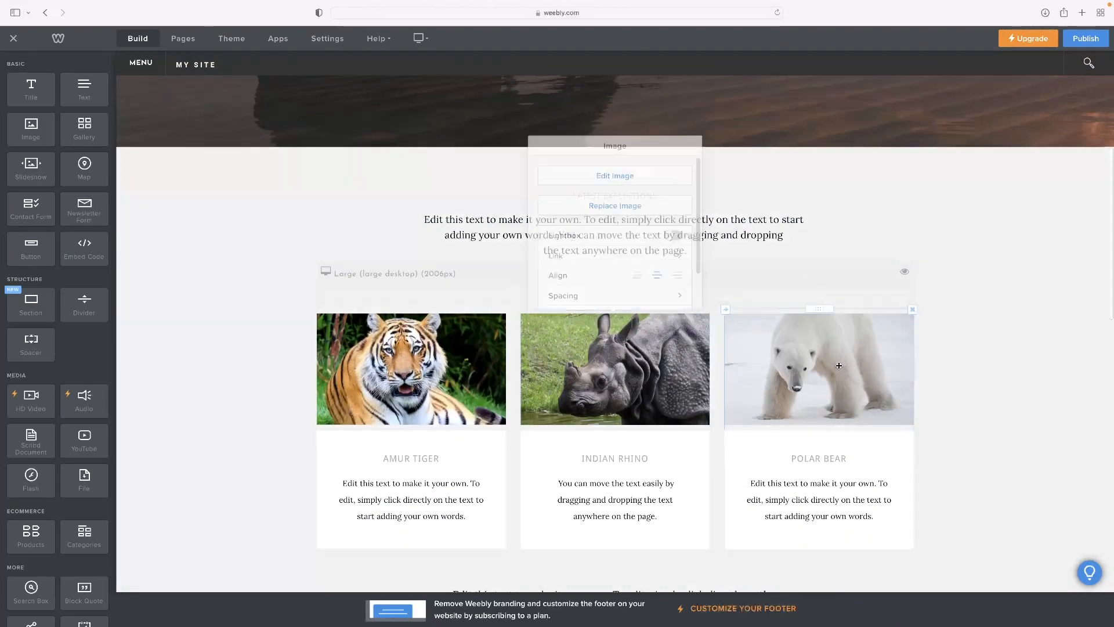
click(829, 484)
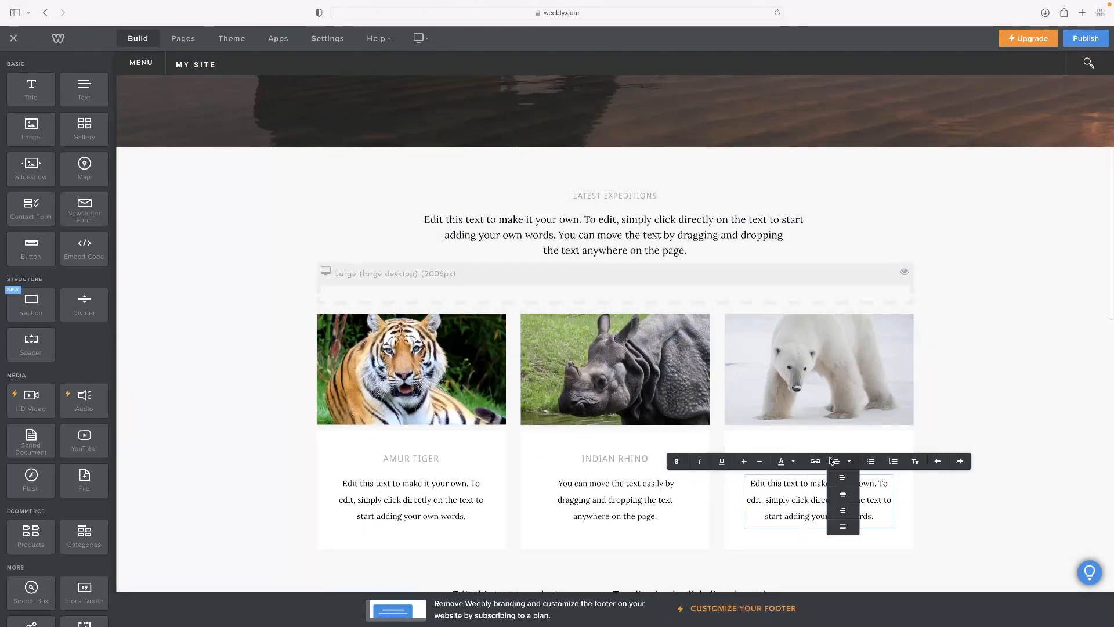
click(429, 365)
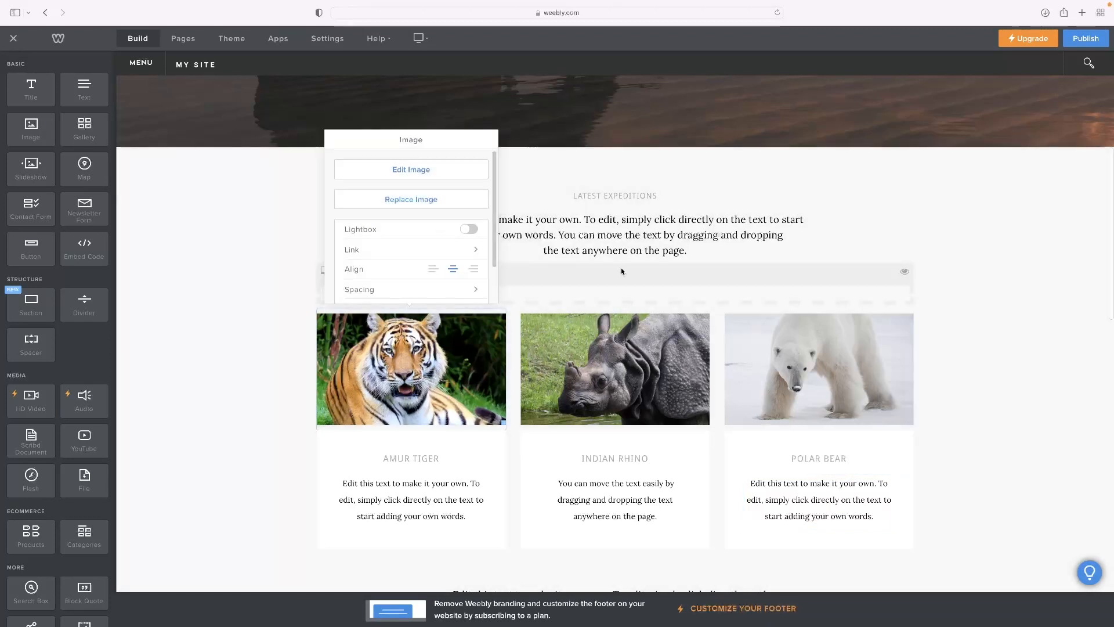
click(622, 271)
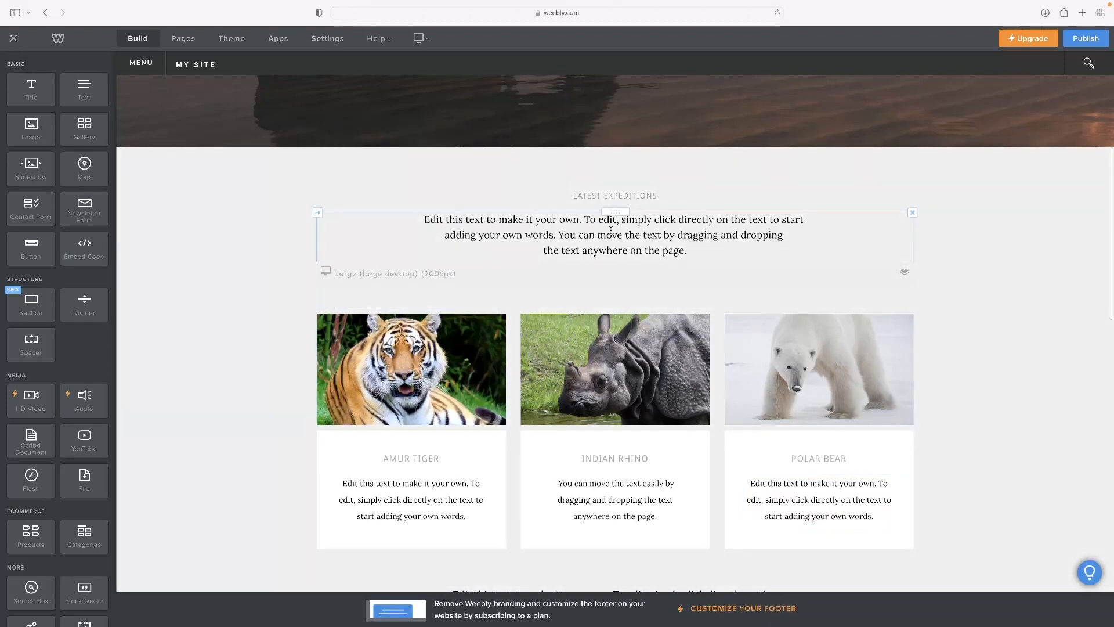
- Replace the whole paragraph under the Latest Expeditions heading with "TEXT"
double_click(611, 234)
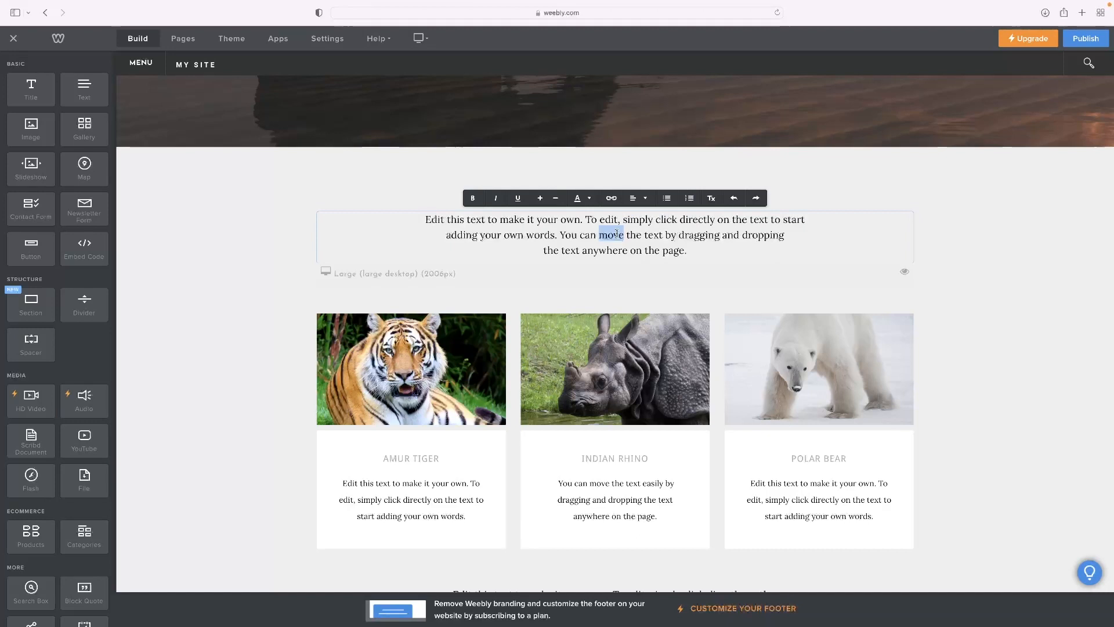
key(super+a)
text(TEXT)
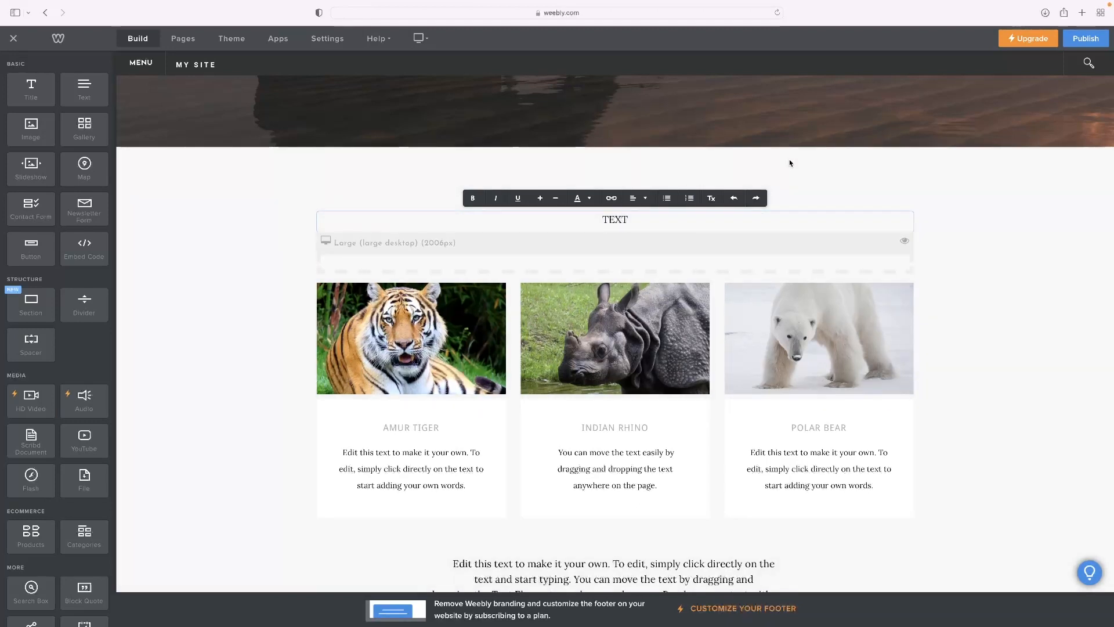
click(791, 162)
- Add one image placeholder above the Amur Tiger title and another above the tiger photo
drag(31, 128, 445, 410)
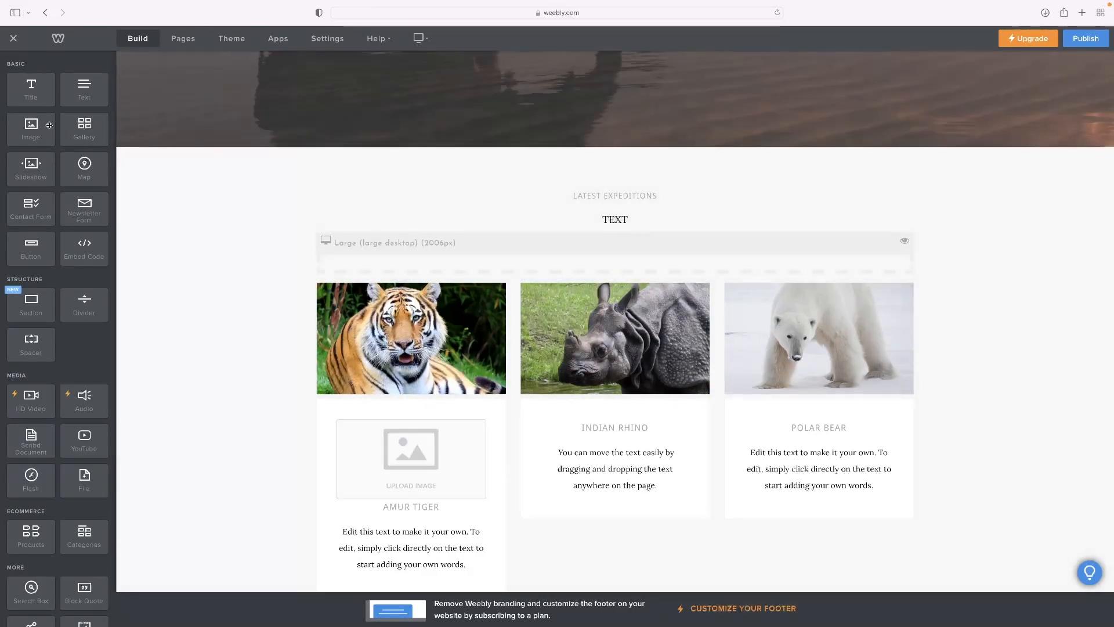
drag(49, 125, 444, 301)
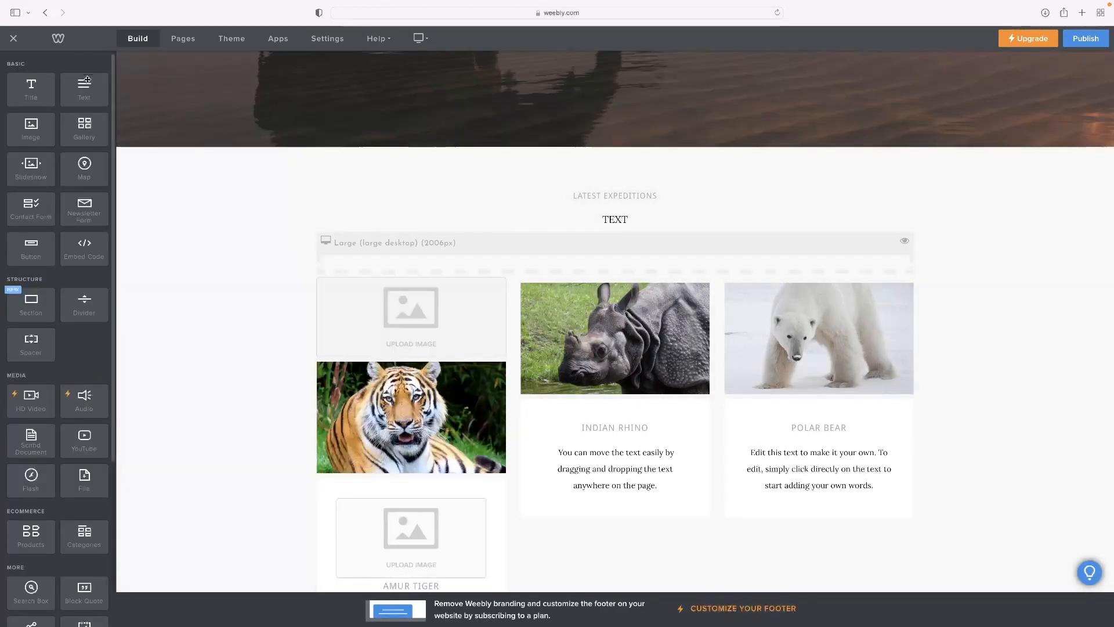
drag(43, 130, 242, 79)
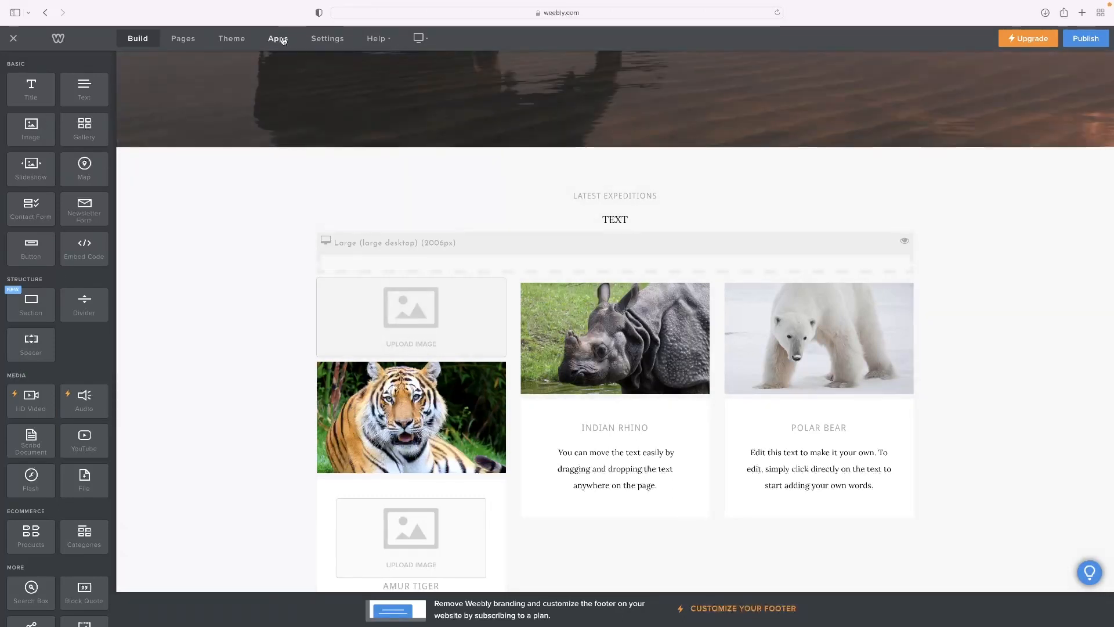
- View the apps offered in the App Center and return to the editor
click(278, 38)
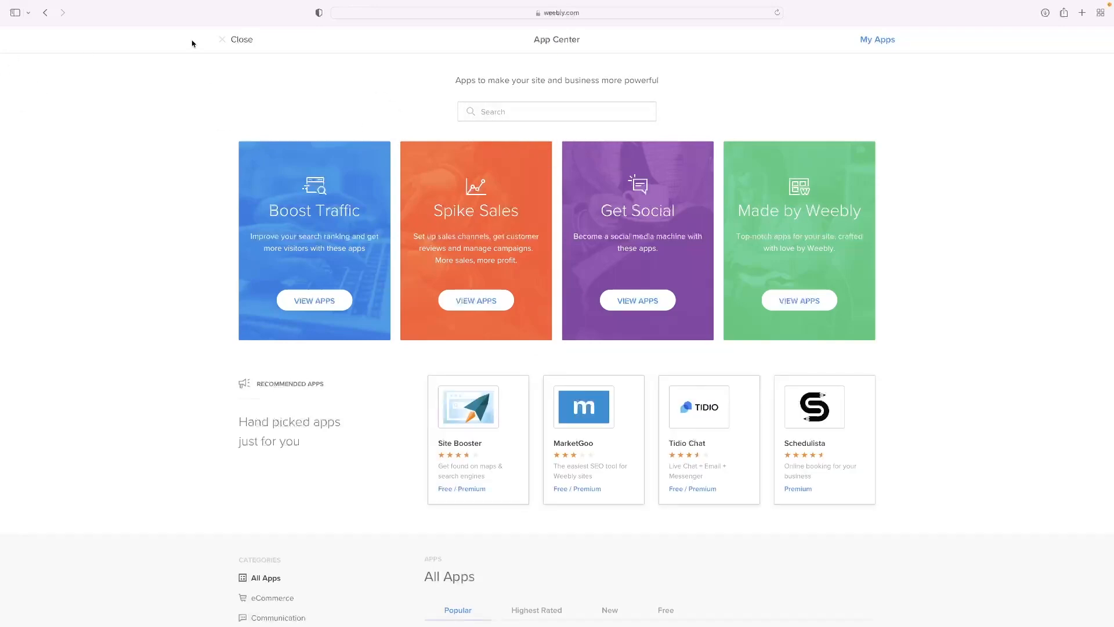
click(224, 40)
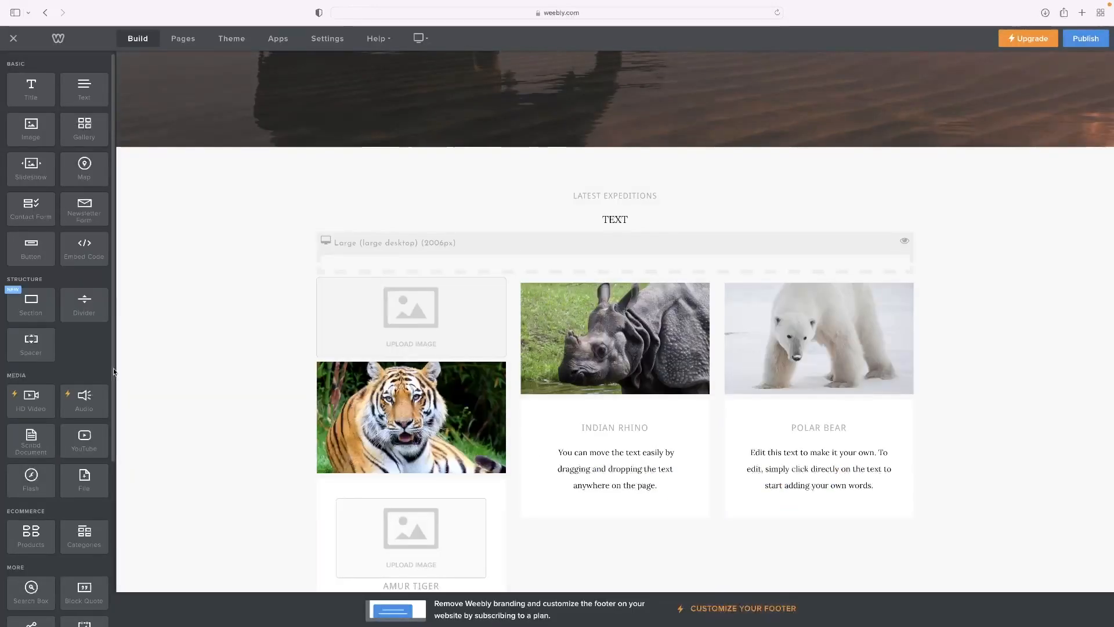
- Open the About page from the site's page list and check which page types can be added
click(173, 39)
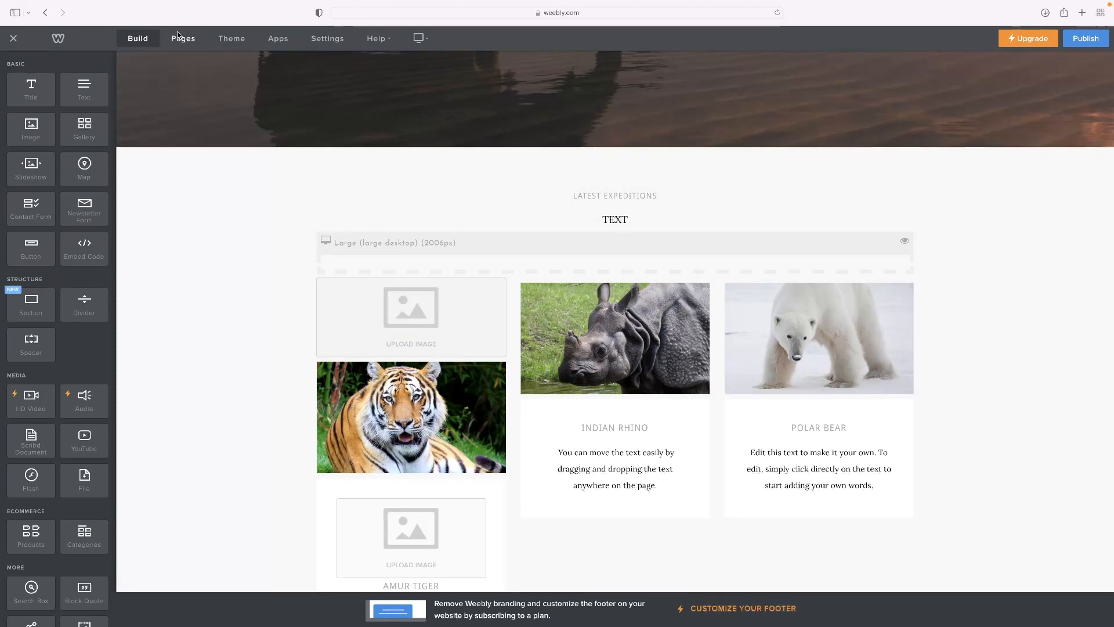
click(30, 124)
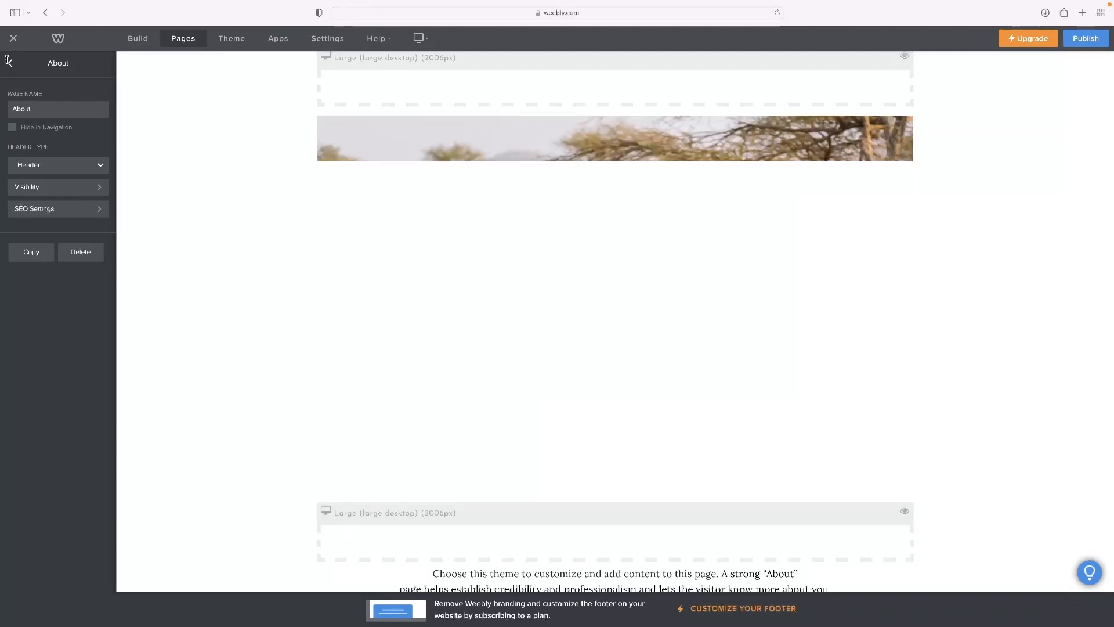
click(7, 61)
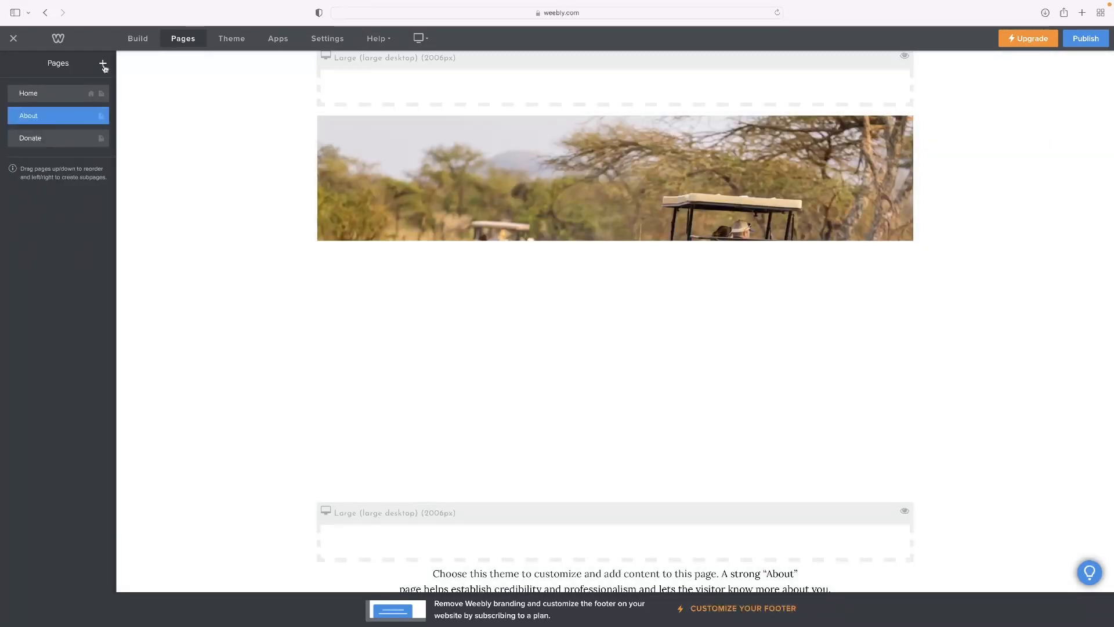
click(104, 65)
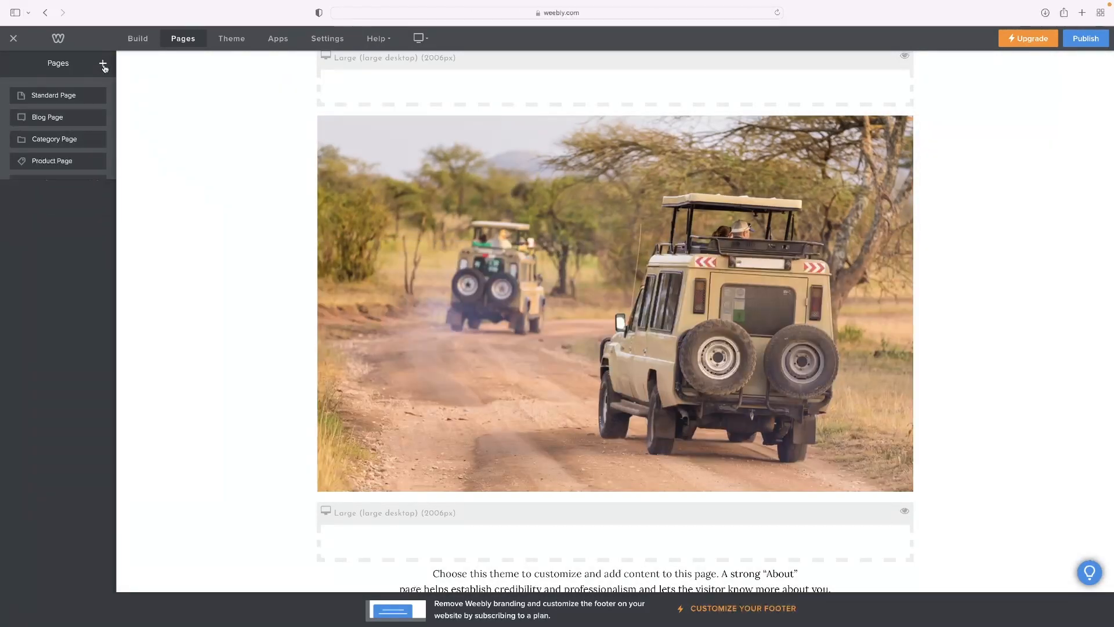
click(104, 67)
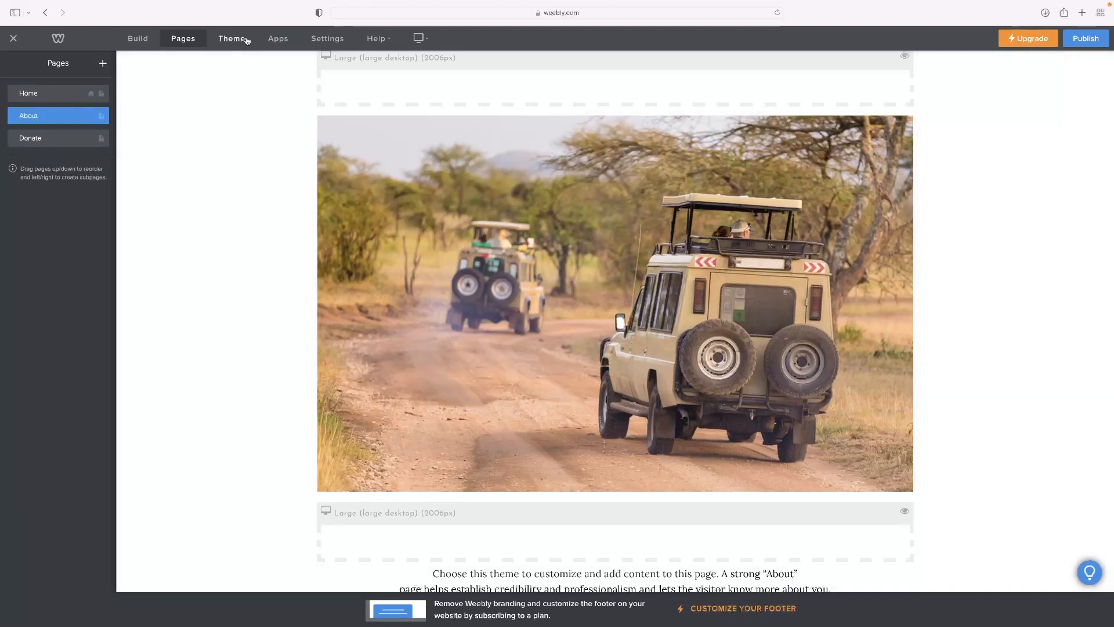
- Look at the theme's colour options and the gallery of alternative themes, keeping the existing theme
click(235, 39)
click(39, 97)
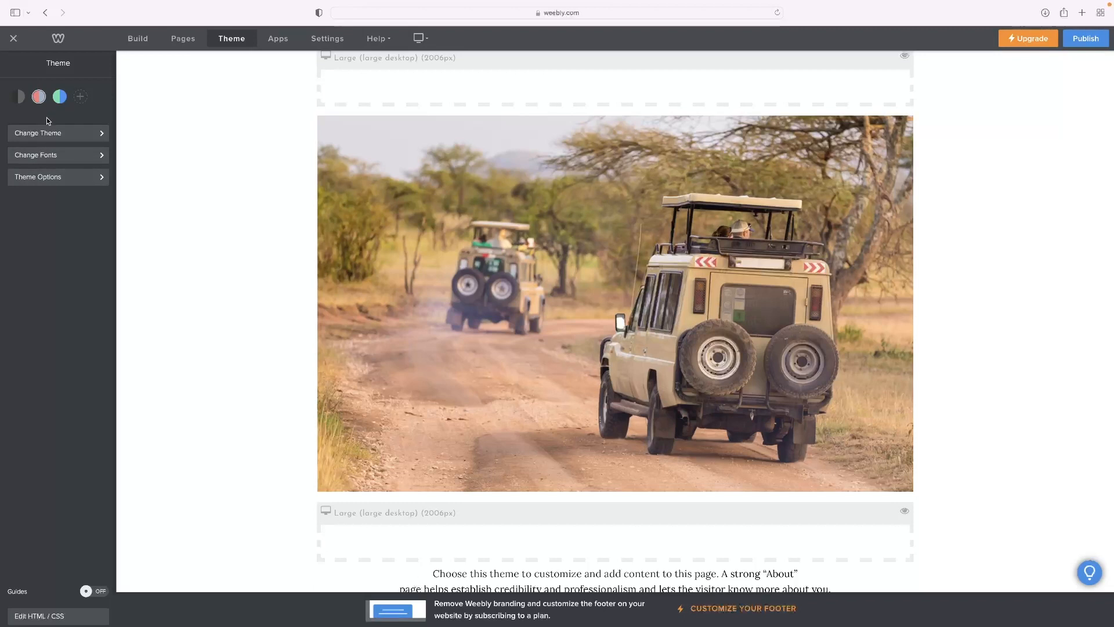
click(47, 133)
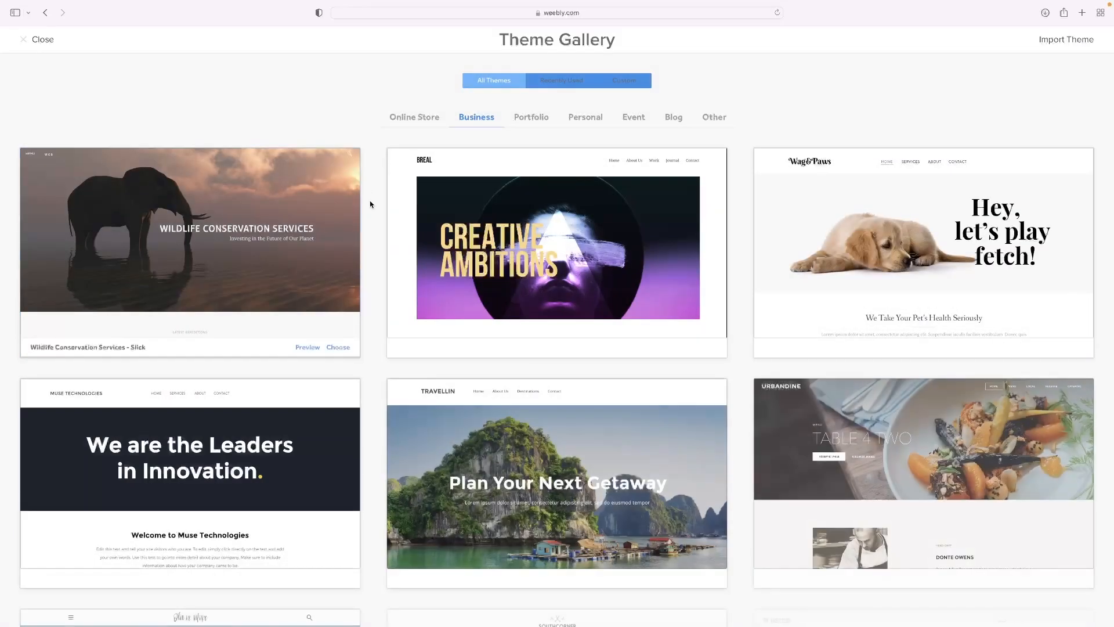
click(29, 40)
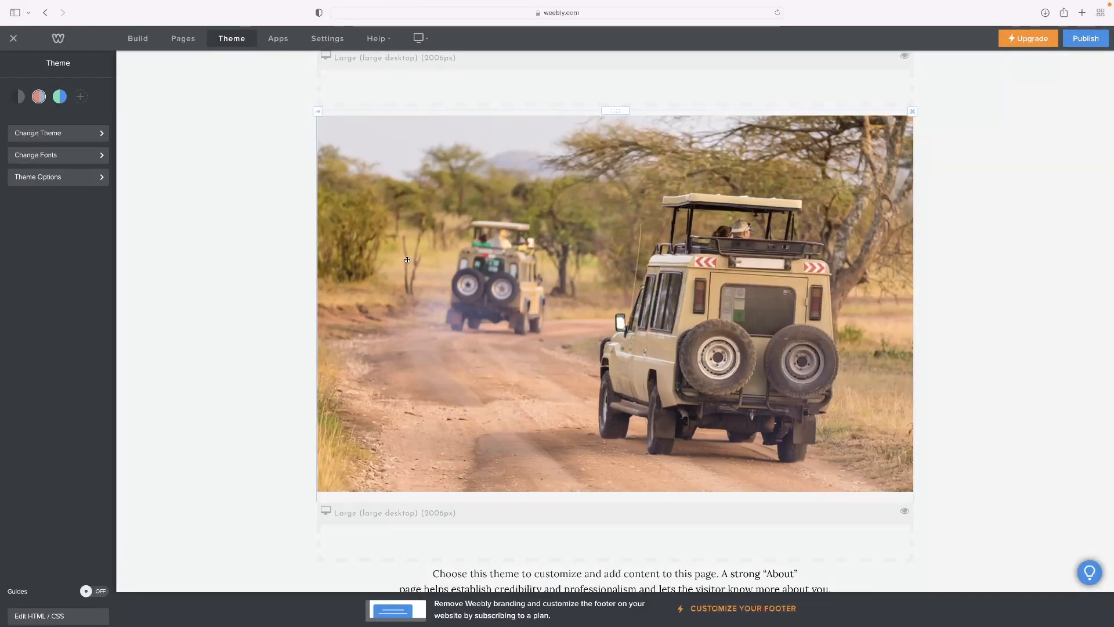